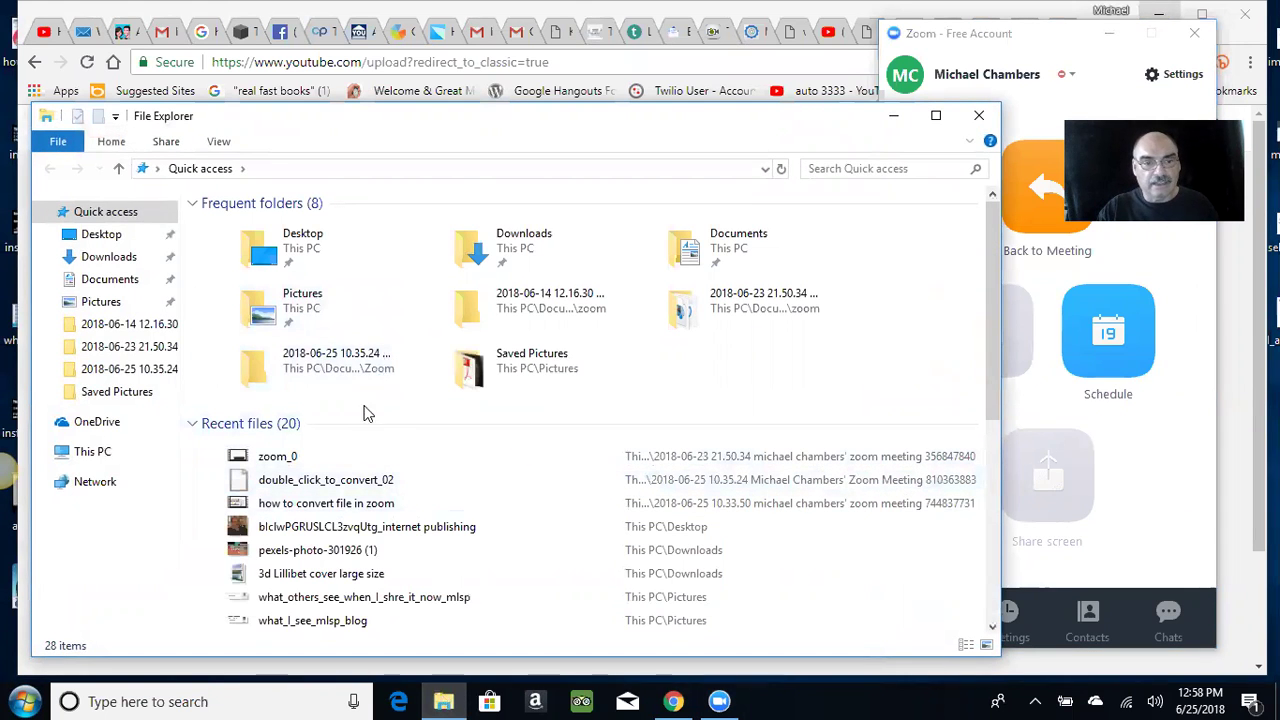
Step: Play the recent zoom_0 recording to check it, and close the video player
{"action": "left_click", "coordinate": [313, 465]}
{"action": "double_click", "coordinate": [313, 459]}
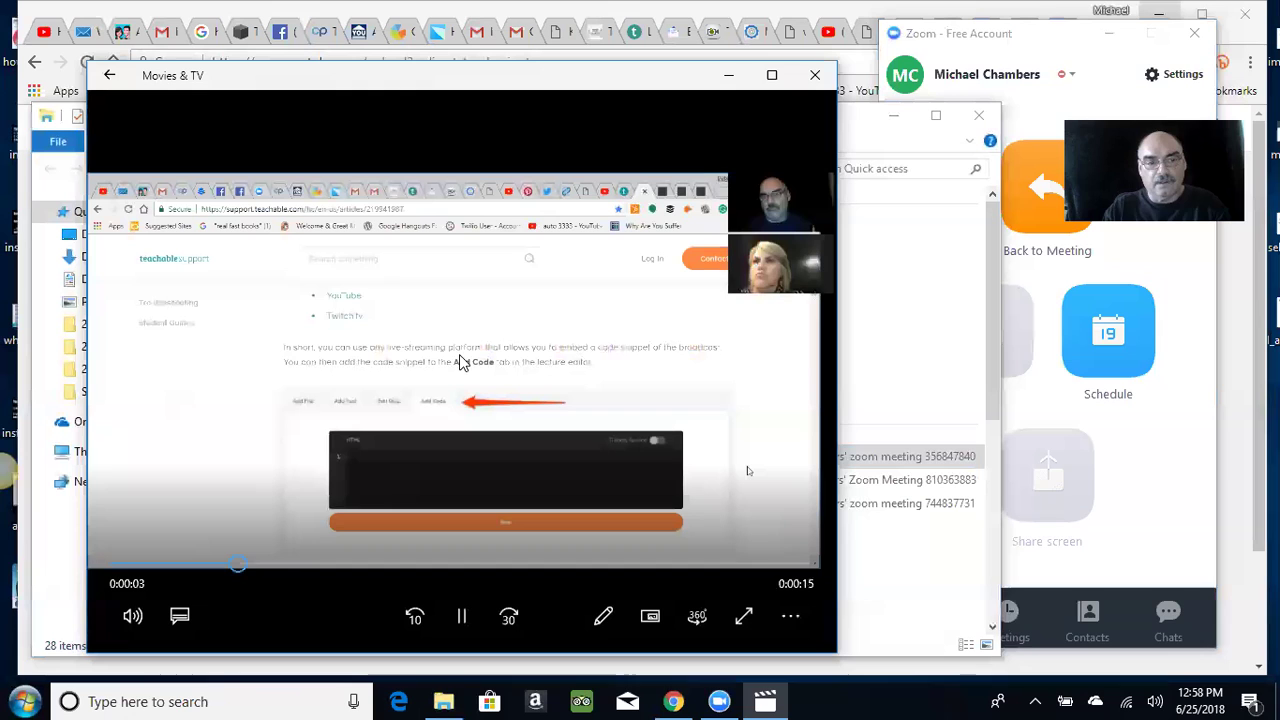
{"action": "left_click", "coordinate": [815, 77]}
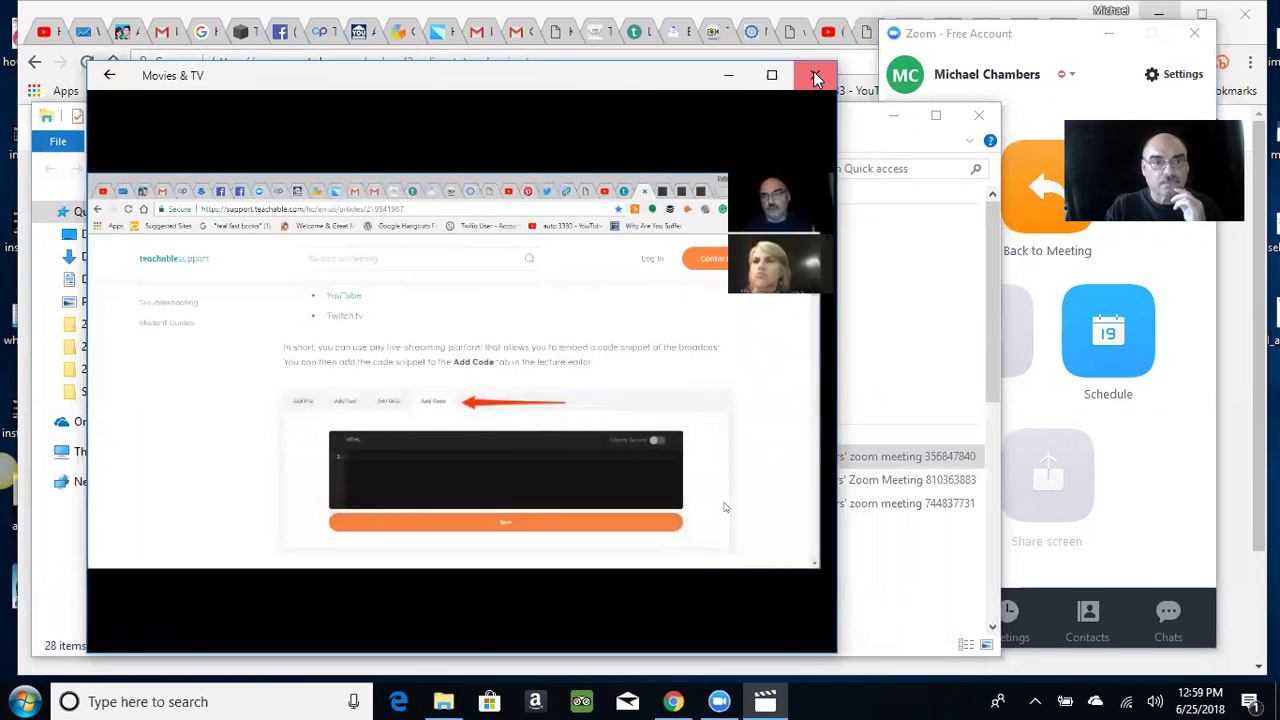
{"action": "left_click", "coordinate": [812, 78]}
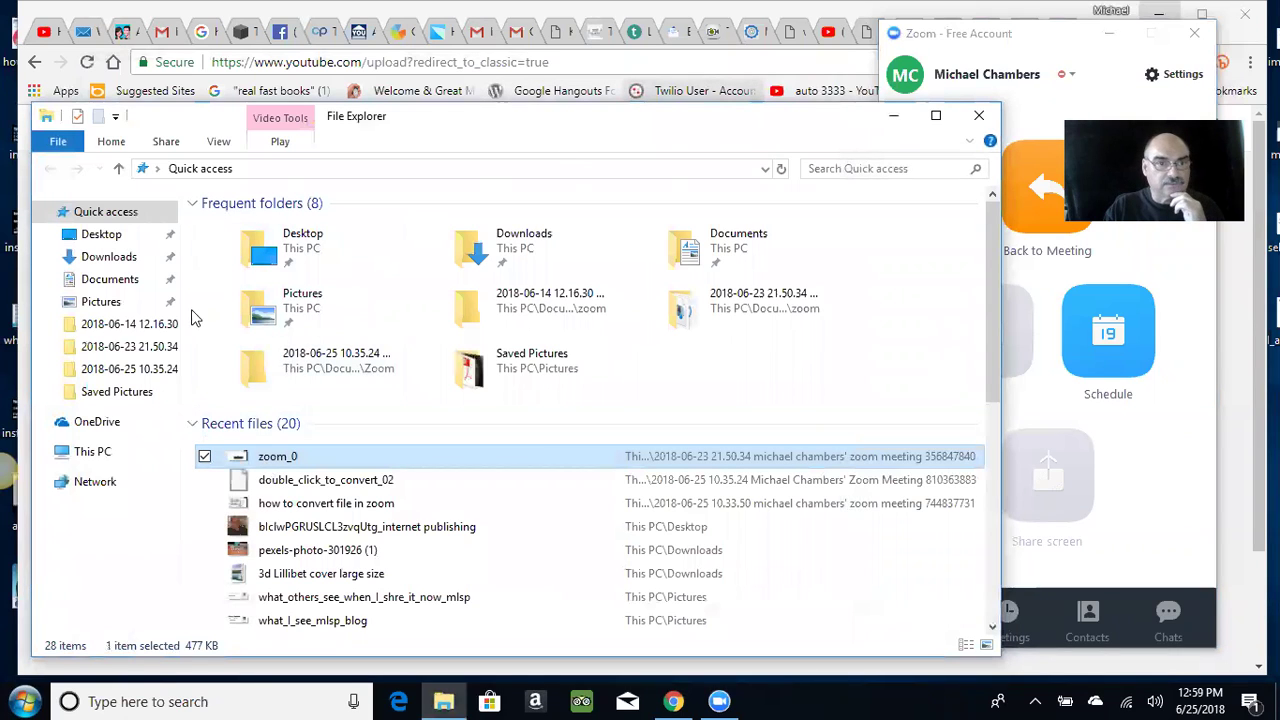
Step: Open the Zoom recordings folder inside Documents
{"action": "left_click", "coordinate": [135, 285]}
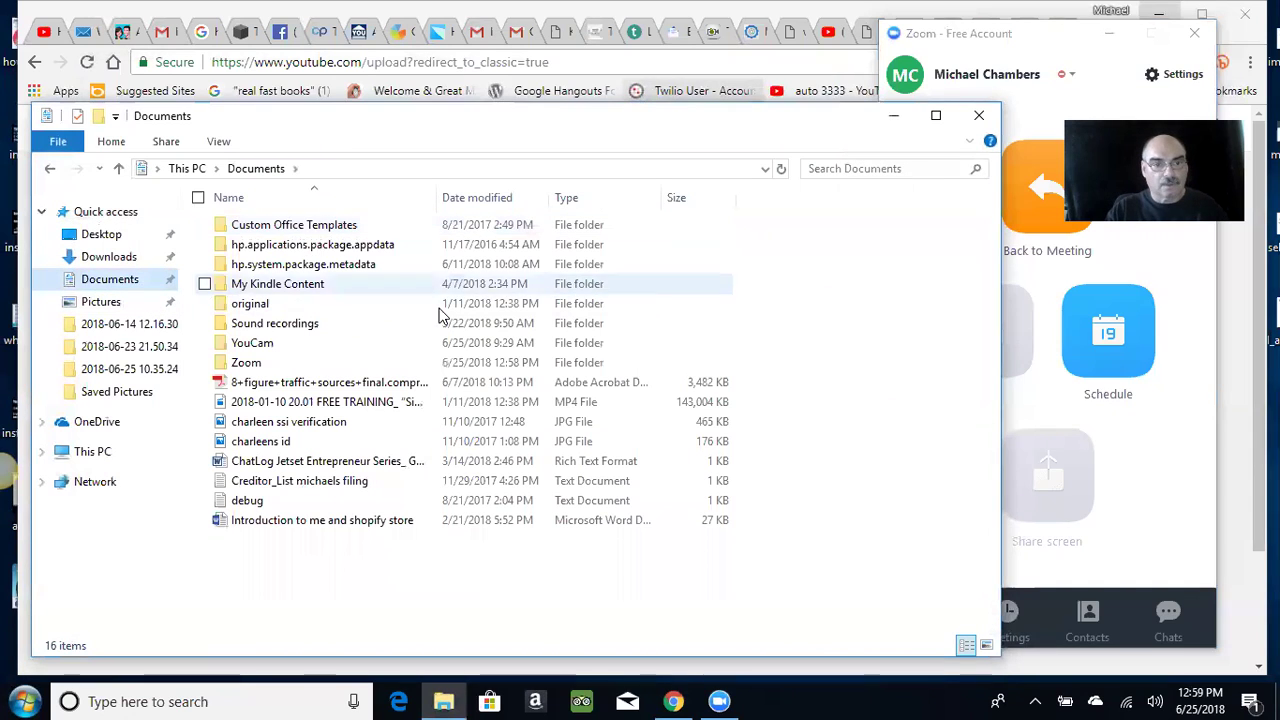
{"action": "left_click", "coordinate": [330, 362]}
{"action": "double_click", "coordinate": [330, 362]}
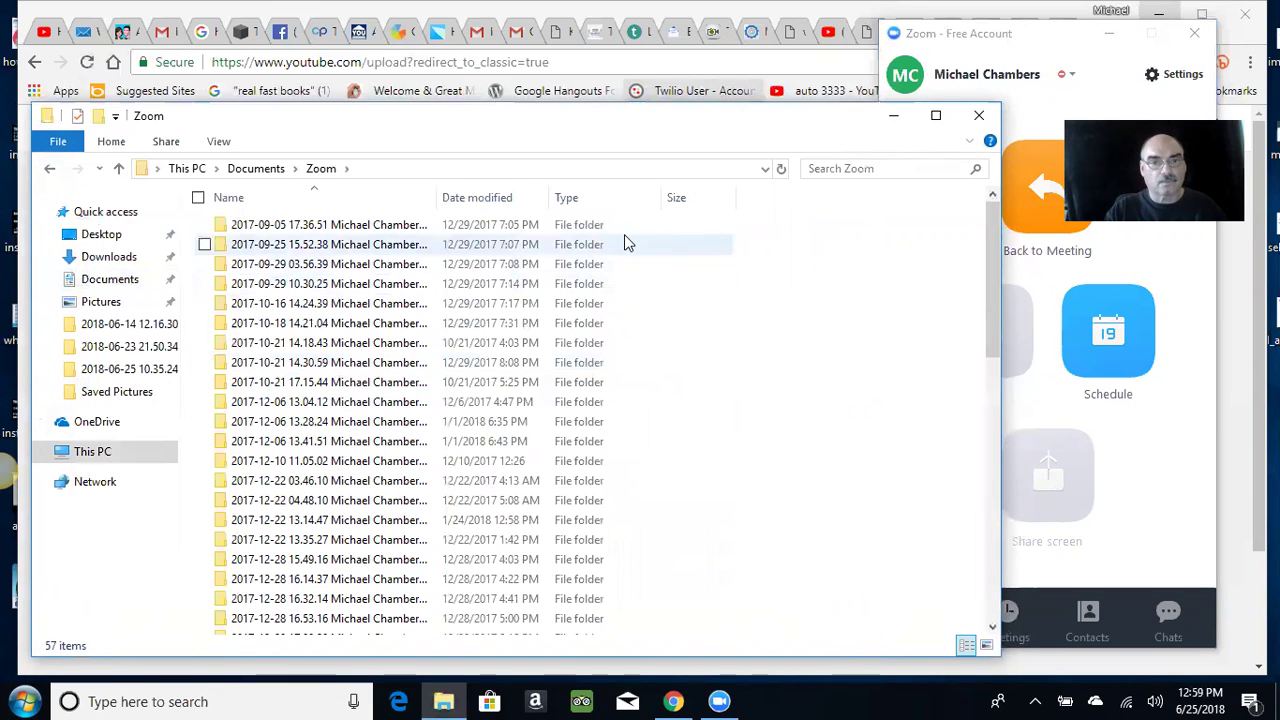
{"action": "scroll", "coordinate": [675, 235], "scroll_direction": "down", "scroll_amount": 3}
{"action": "scroll", "coordinate": [675, 245], "scroll_direction": "down", "scroll_amount": 10}
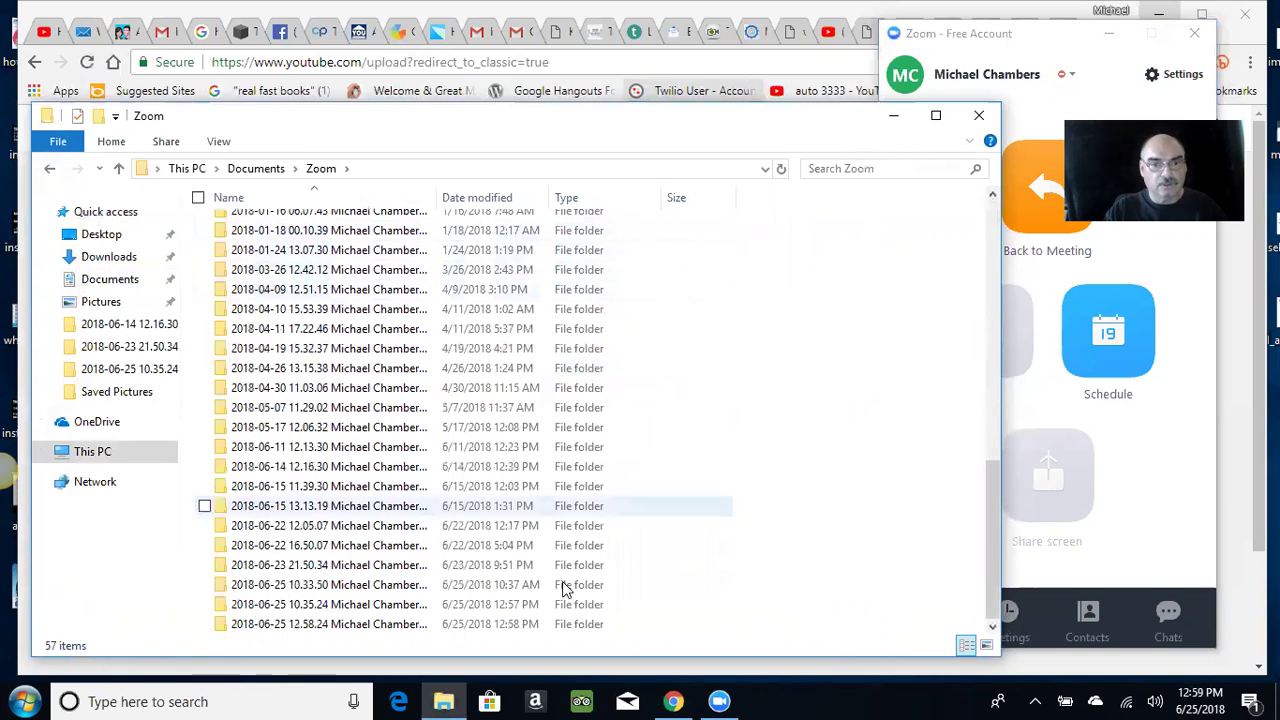
{"action": "left_click", "coordinate": [405, 590]}
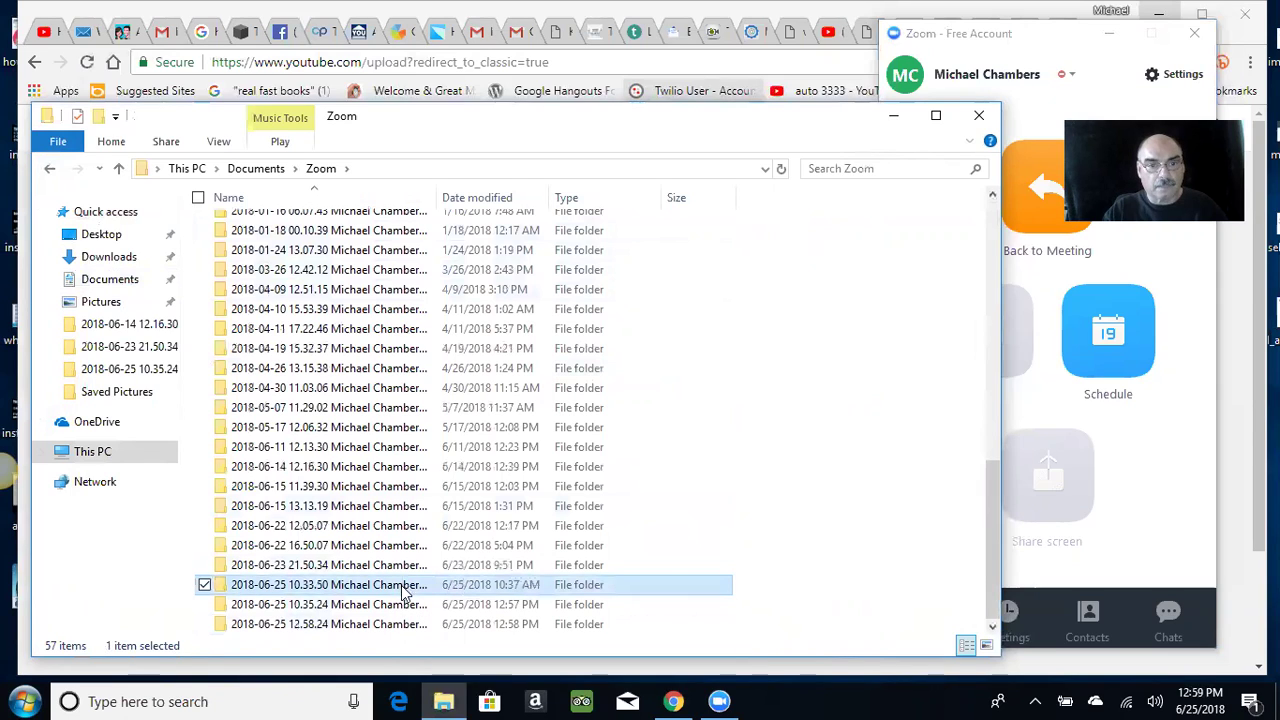
{"action": "left_click", "coordinate": [407, 590]}
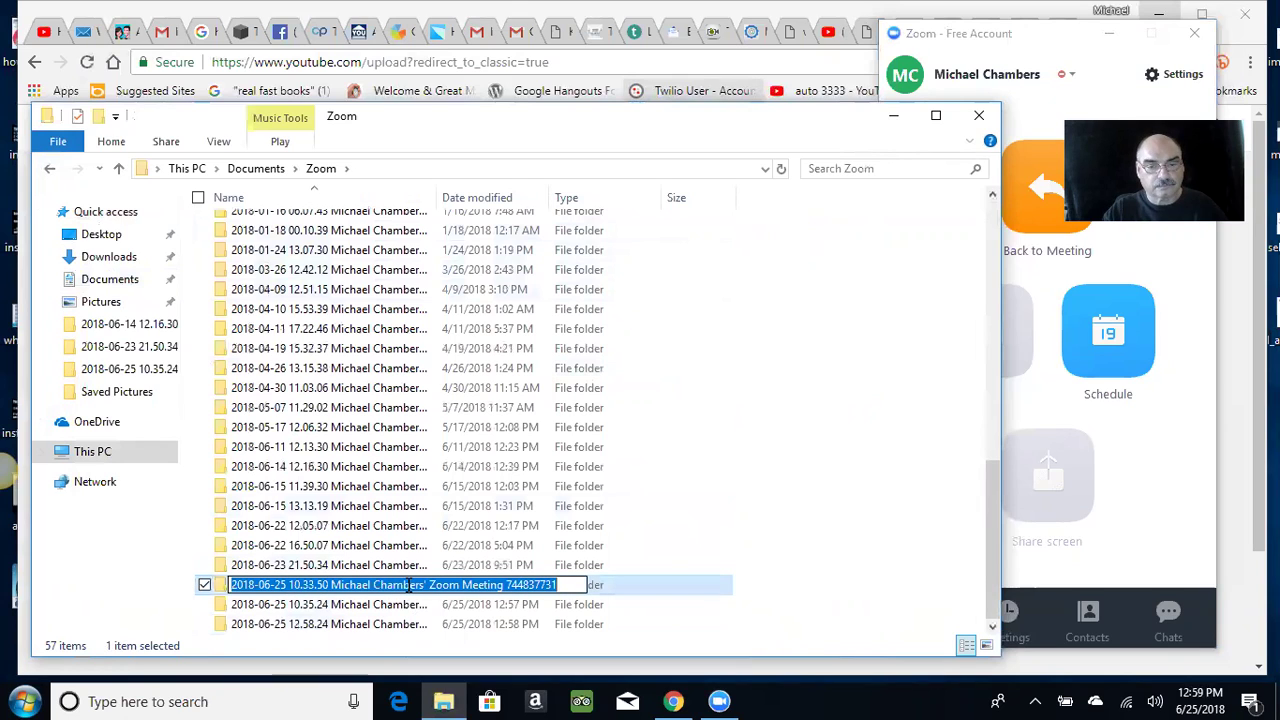
{"action": "left_click", "coordinate": [407, 585]}
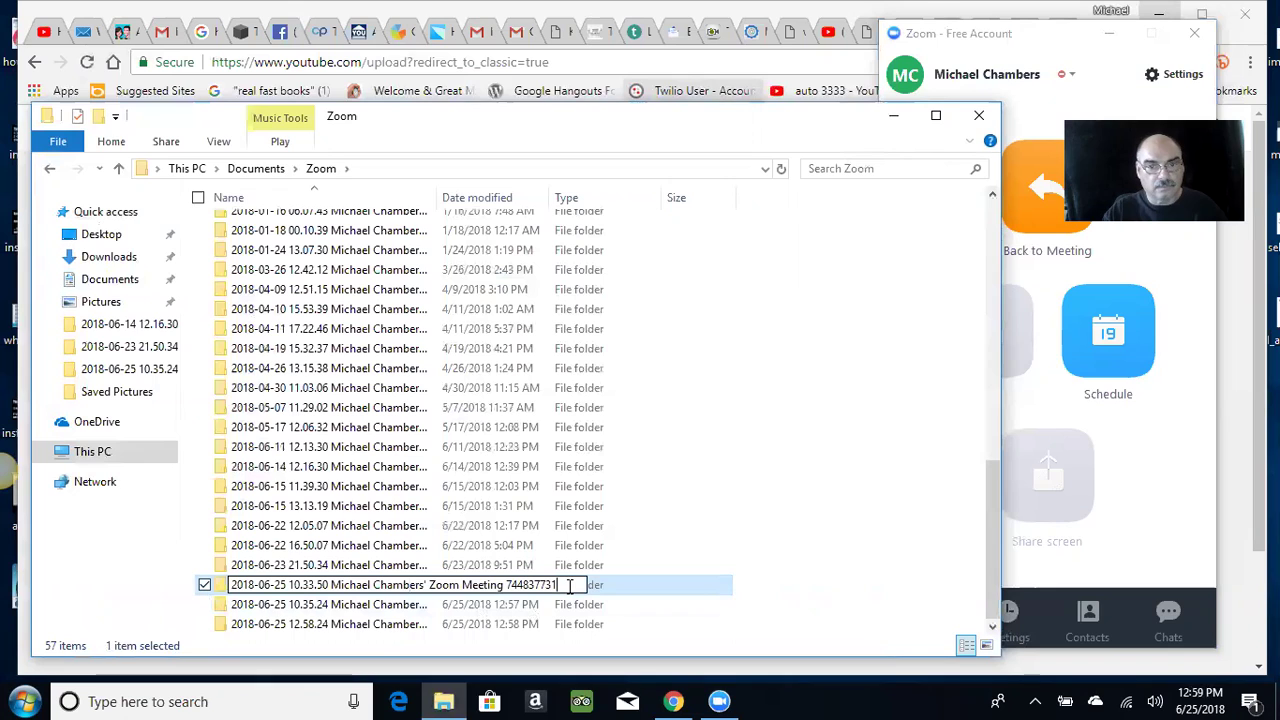
{"action": "left_click", "coordinate": [675, 505]}
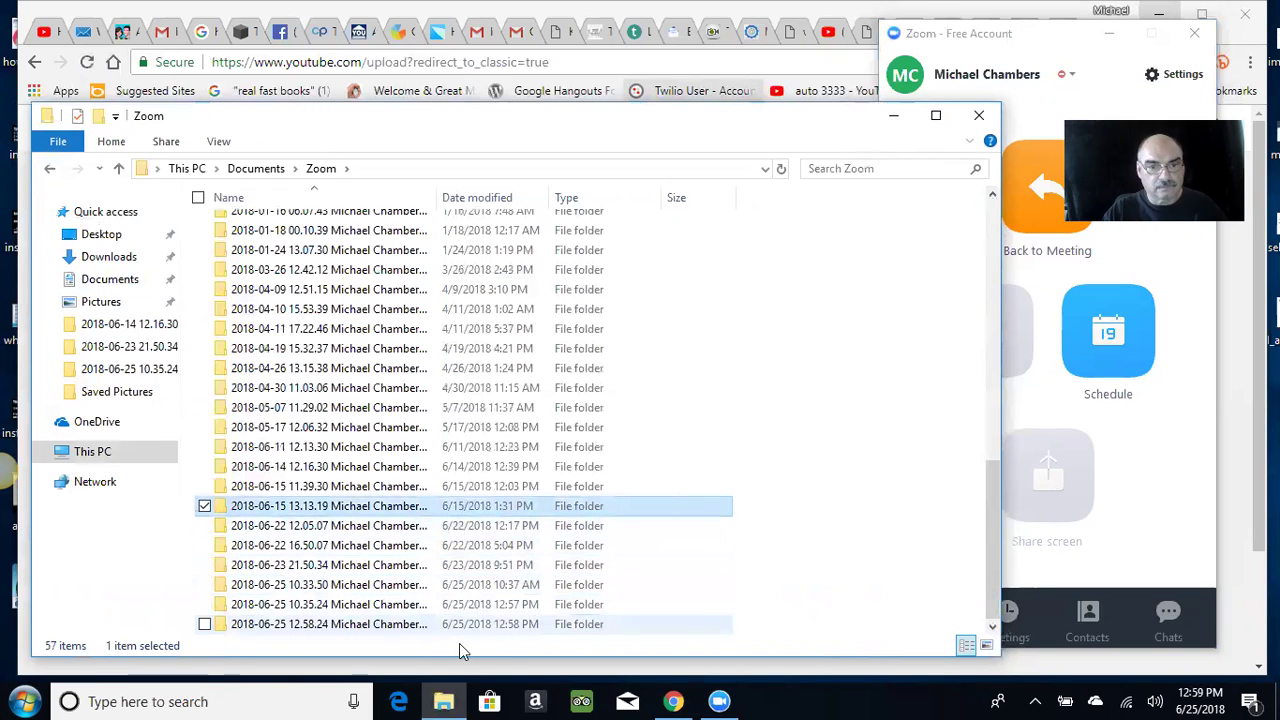
Step: Open the meeting folder dated 2018-06-25 12.58.24 and convert its double_click_to_convert_01 recording
{"action": "left_click", "coordinate": [412, 625]}
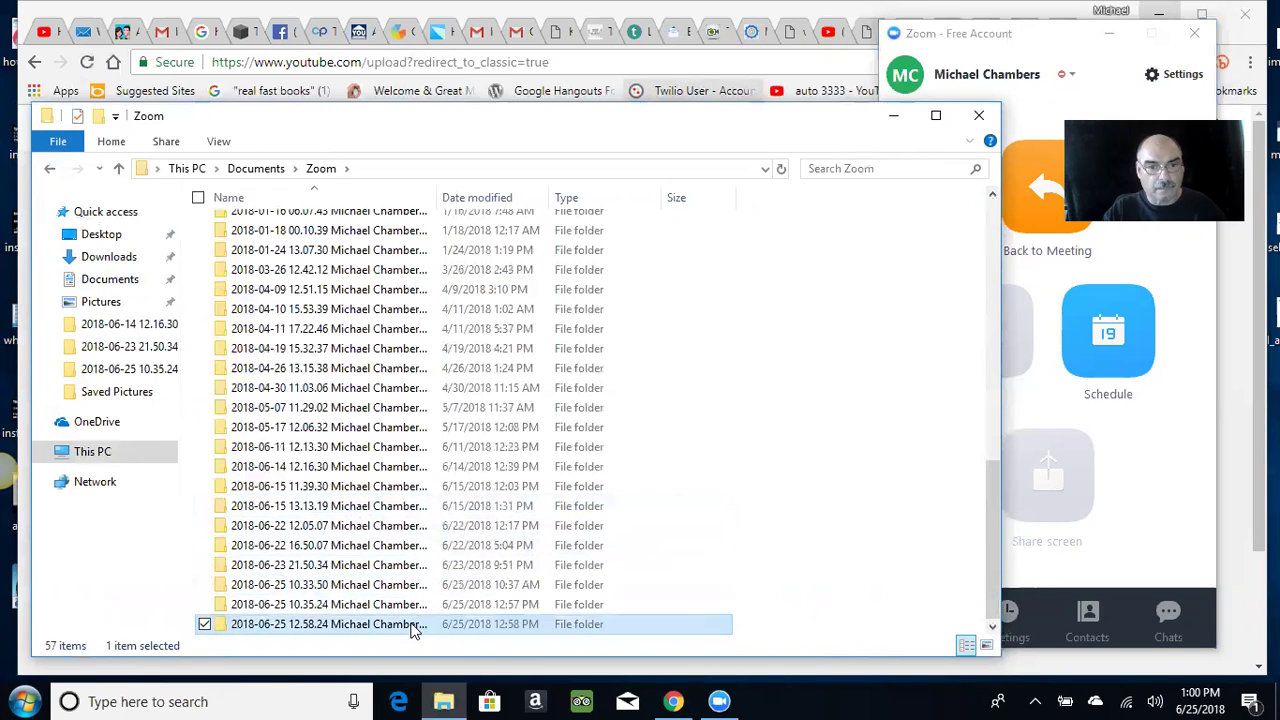
{"action": "double_click", "coordinate": [412, 625]}
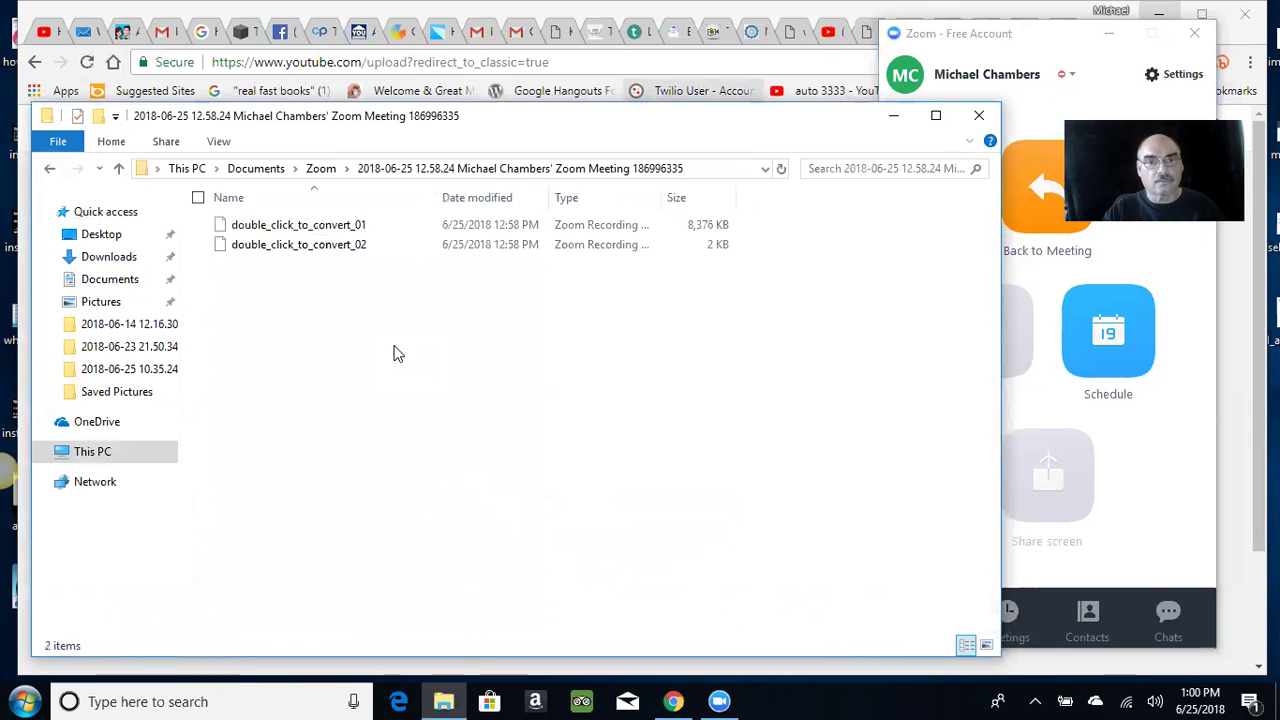
{"action": "left_click", "coordinate": [320, 231]}
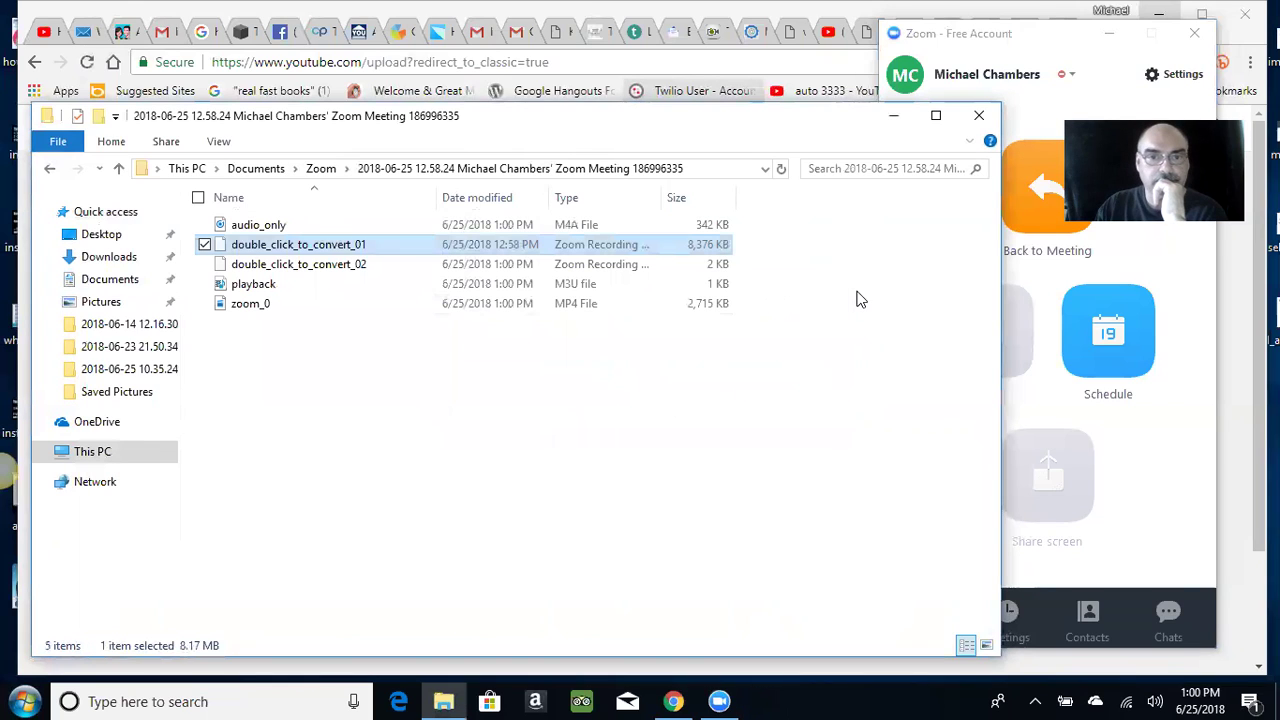
Step: Play the converted zoom_0 MP4 to check the recording, and close the video player
{"action": "left_click", "coordinate": [250, 304]}
{"action": "double_click", "coordinate": [248, 304]}
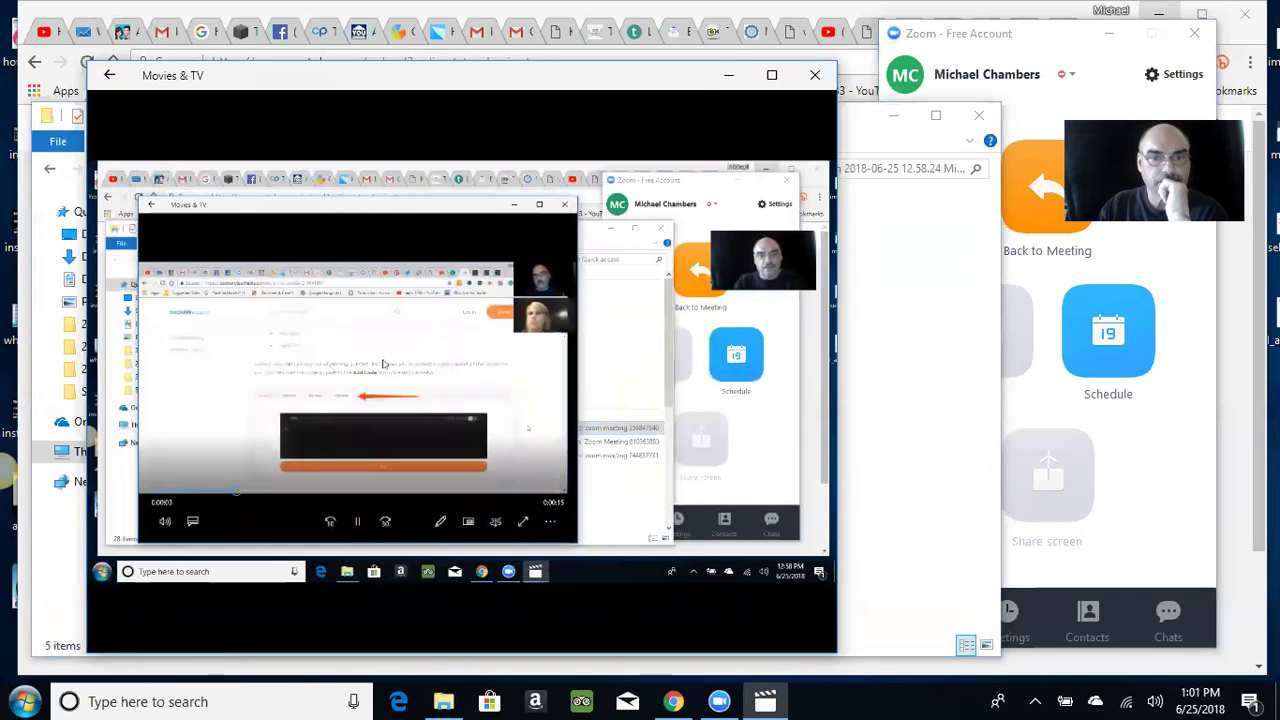
{"action": "mouse_move", "coordinate": [517, 338]}
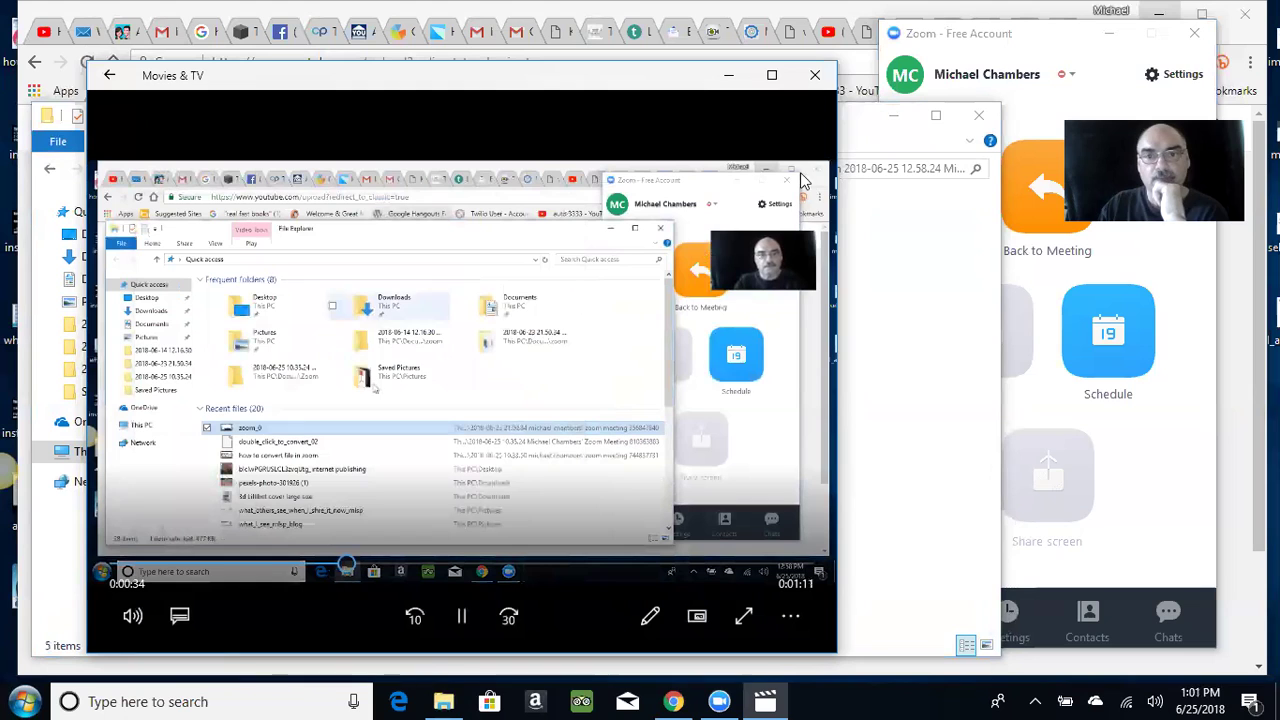
{"action": "left_click", "coordinate": [816, 77]}
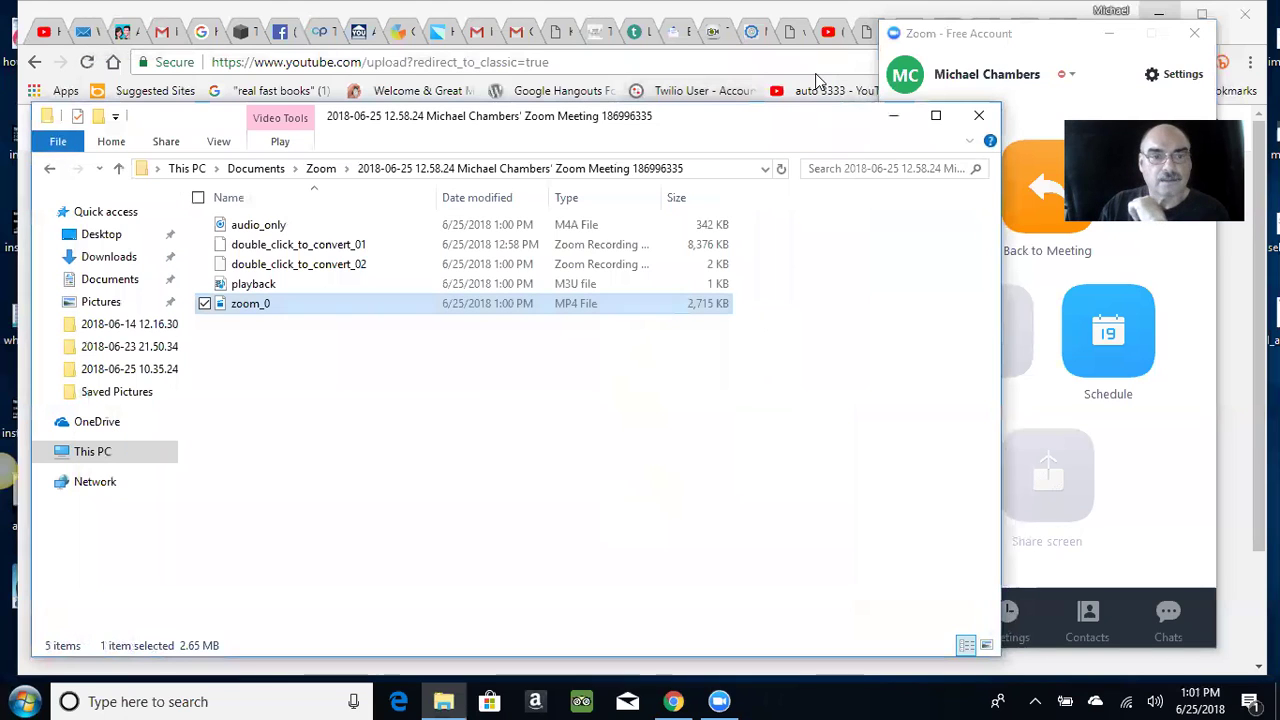
Step: Rename the zoom_0 MP4 file as "how convert zoom file and name it"
{"action": "left_click", "coordinate": [262, 306]}
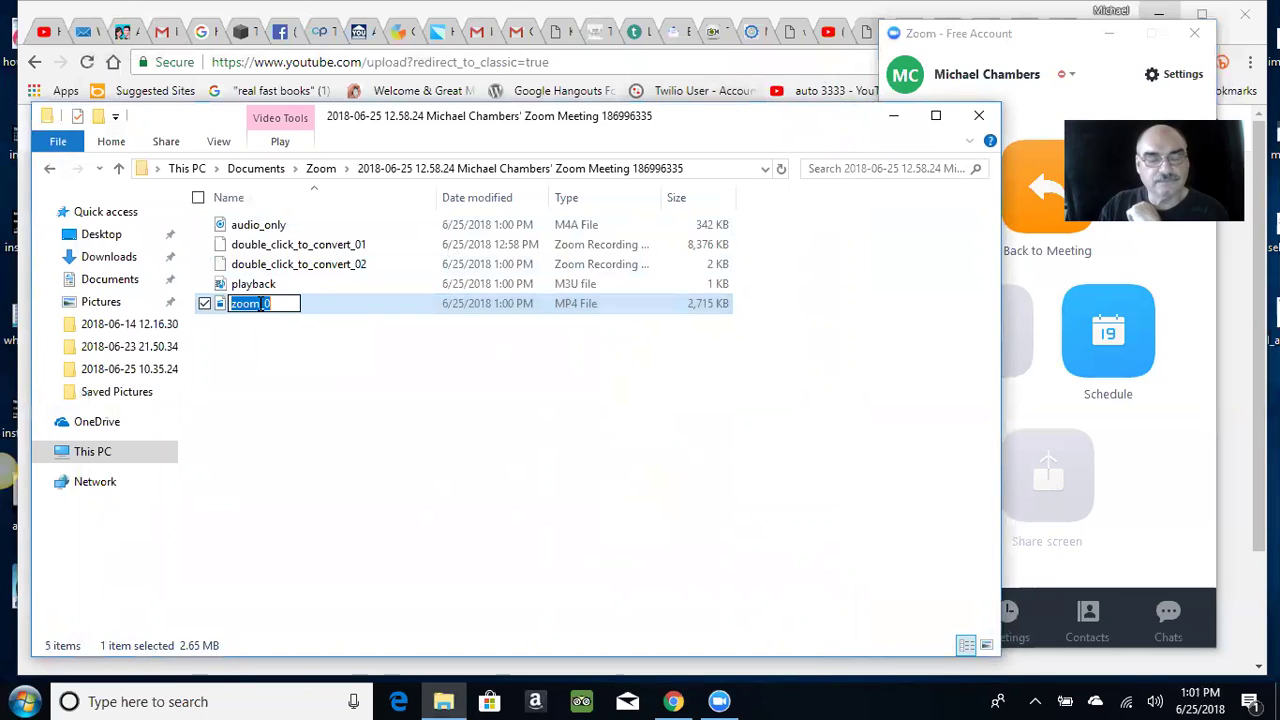
{"action": "left_click", "coordinate": [289, 304]}
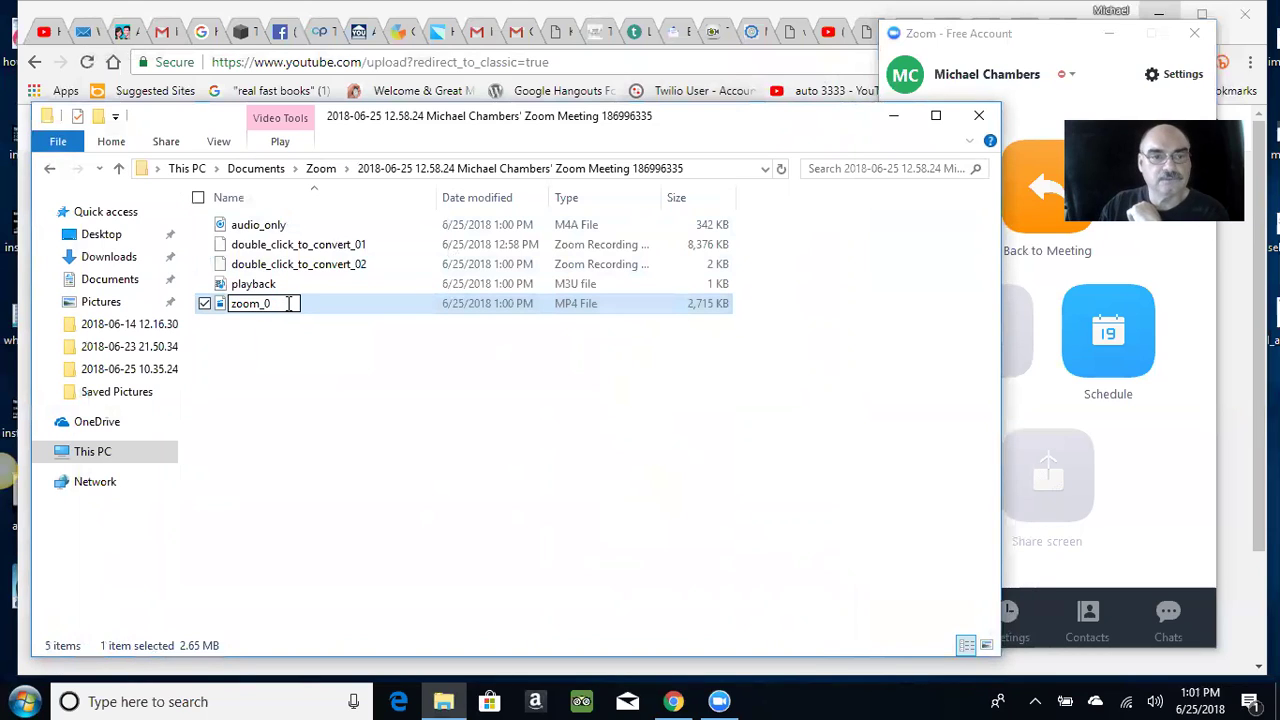
{"action": "key", "text": "BackSpace"}
{"action": "key", "text": "BackSpace"}
{"action": "key", "text": "BackSpace"}
{"action": "key", "text": "BackSpace"}
{"action": "key", "text": "BackSpace"}
{"action": "type", "text": "how"}
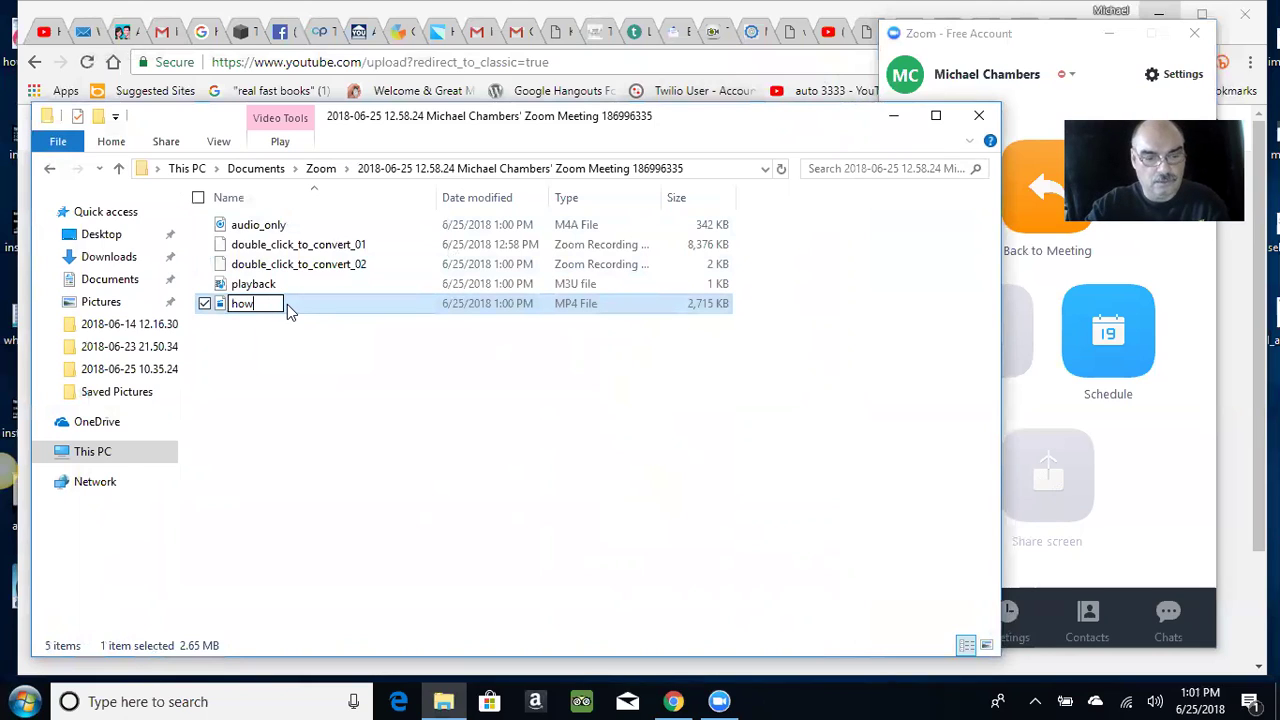
{"action": "type", "text": "c"}
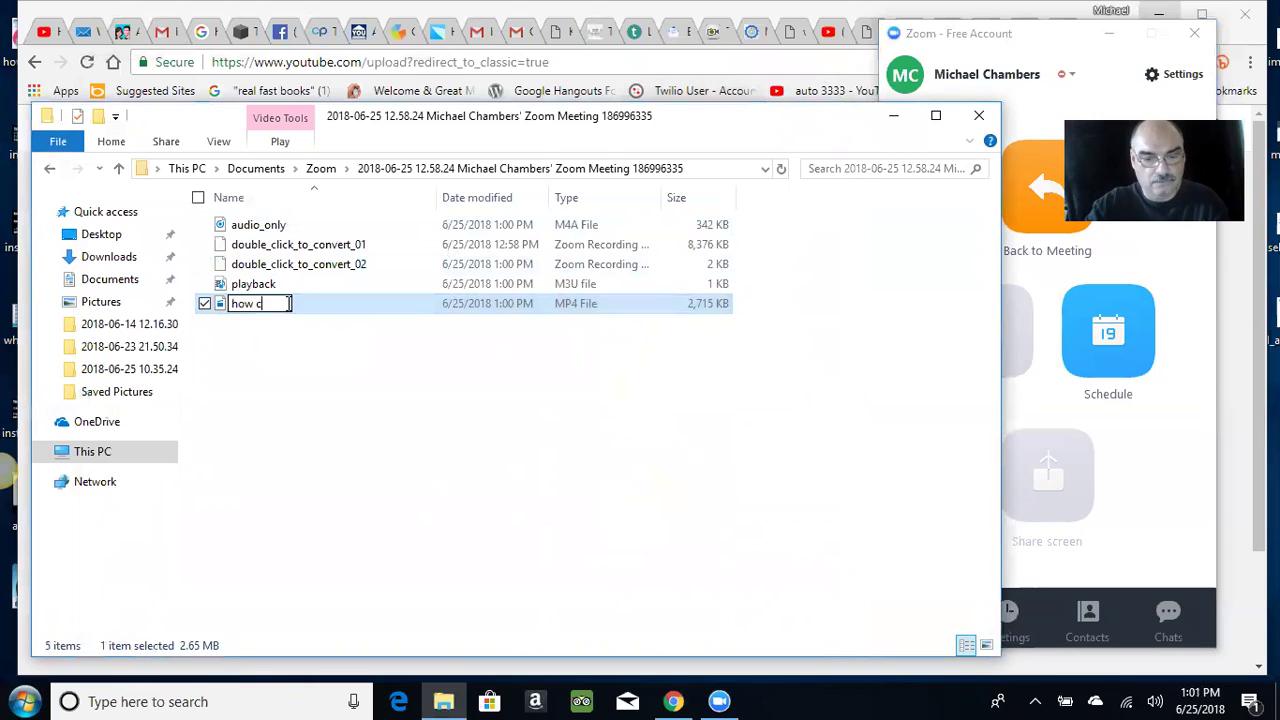
{"action": "type", "text": "onvert"}
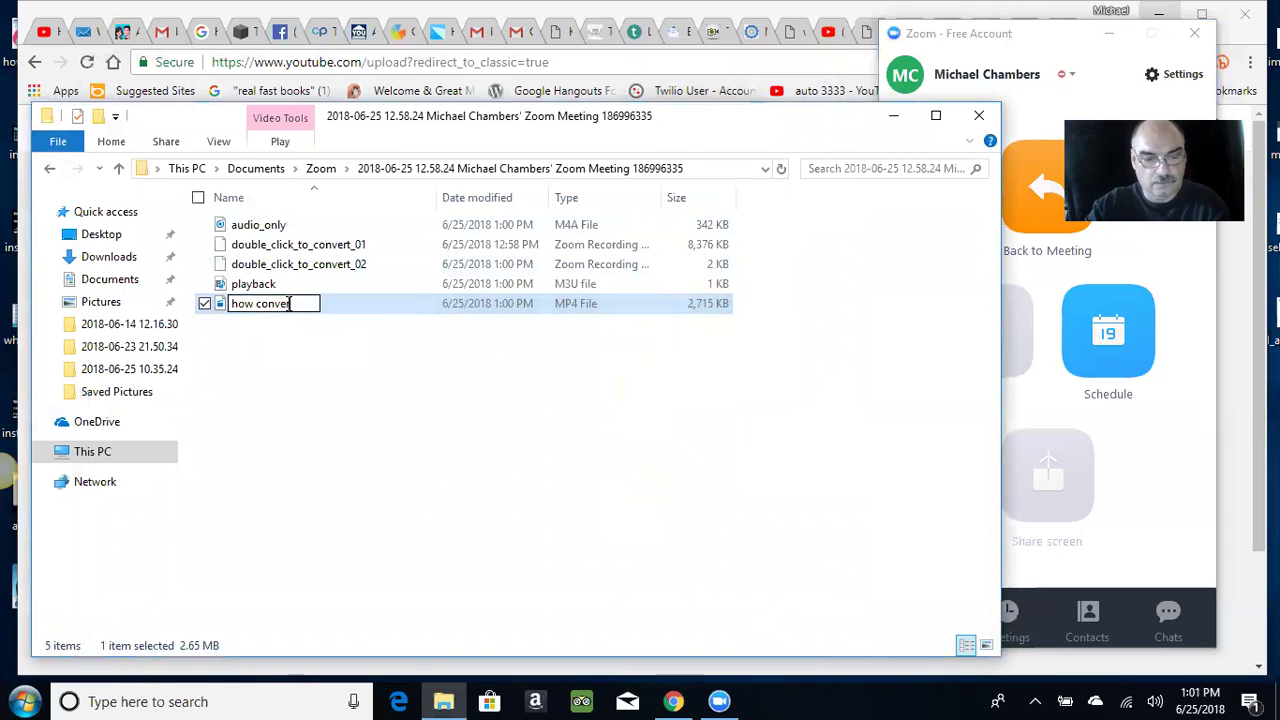
{"action": "type", "text": " zoo"}
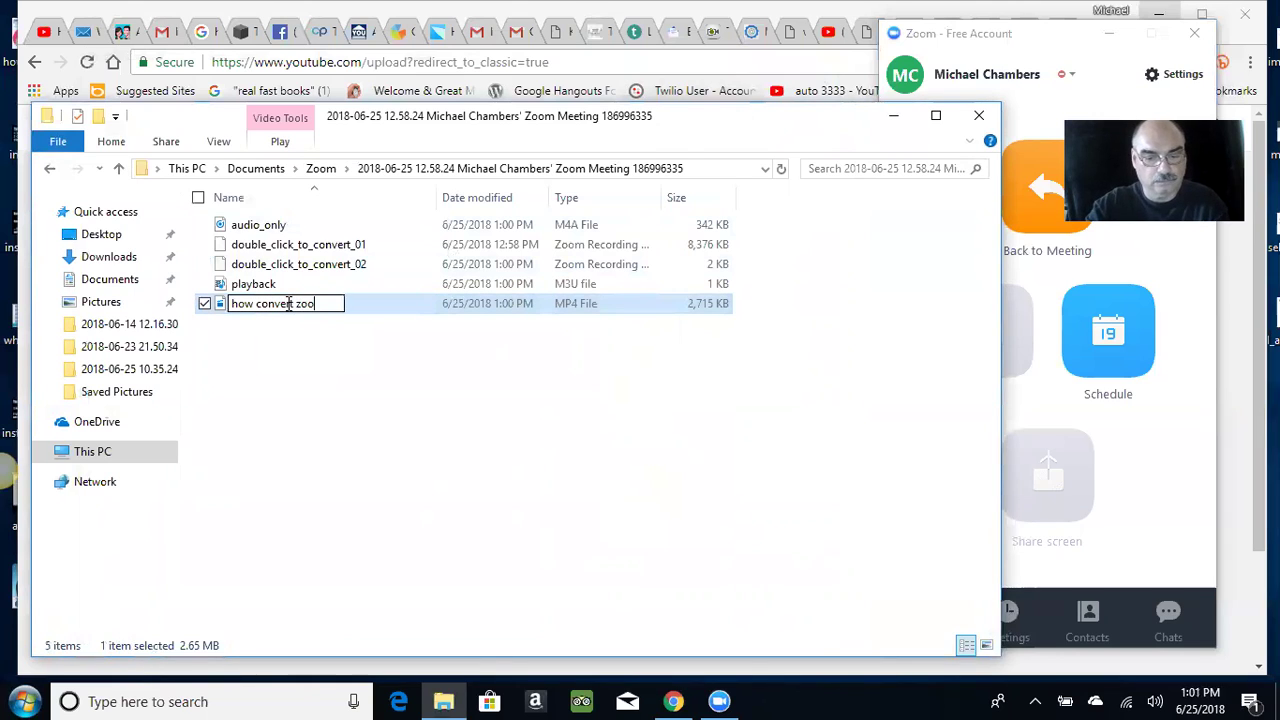
{"action": "type", "text": "m fil"}
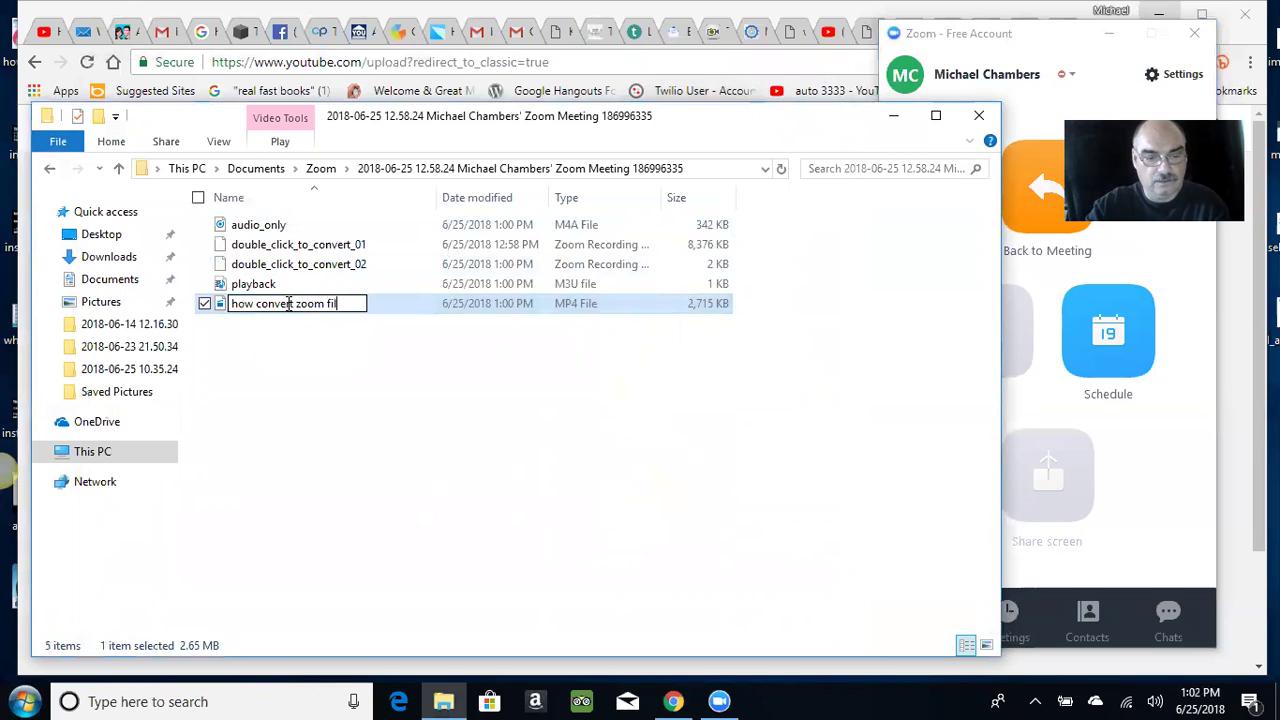
{"action": "type", "text": "e and n"}
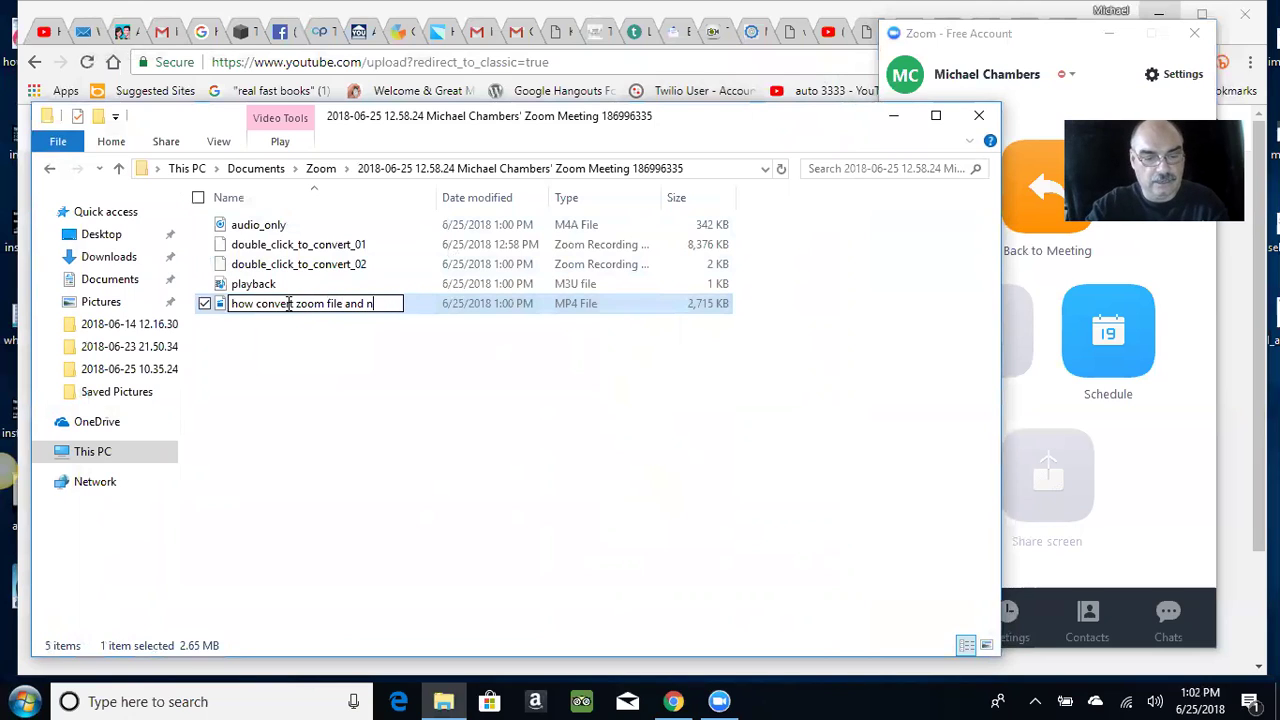
{"action": "type", "text": "ame it"}
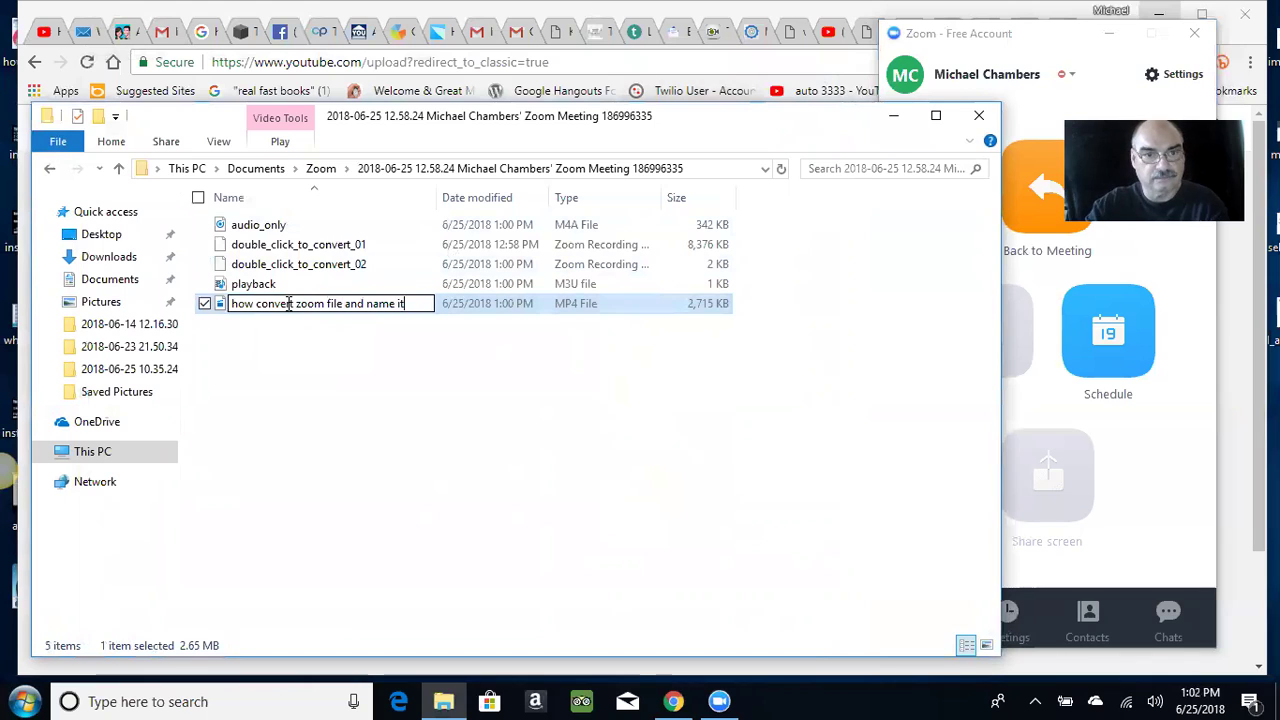
{"action": "key", "text": "Return"}
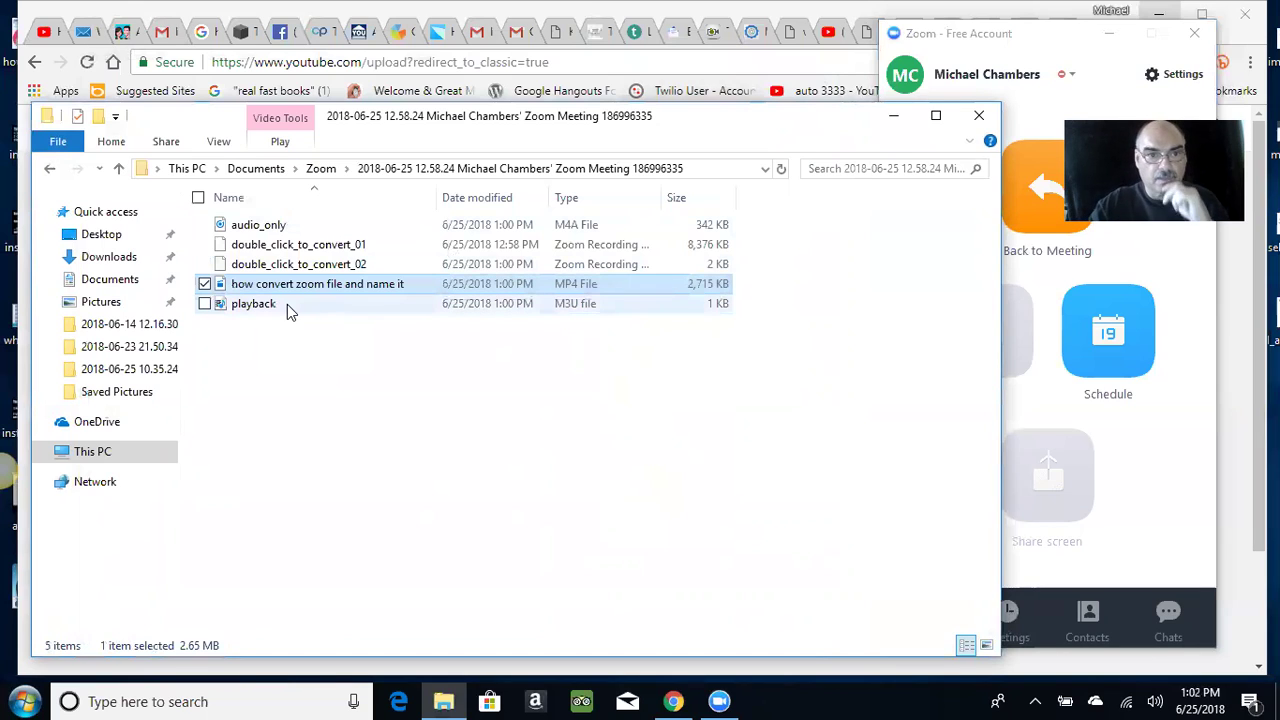